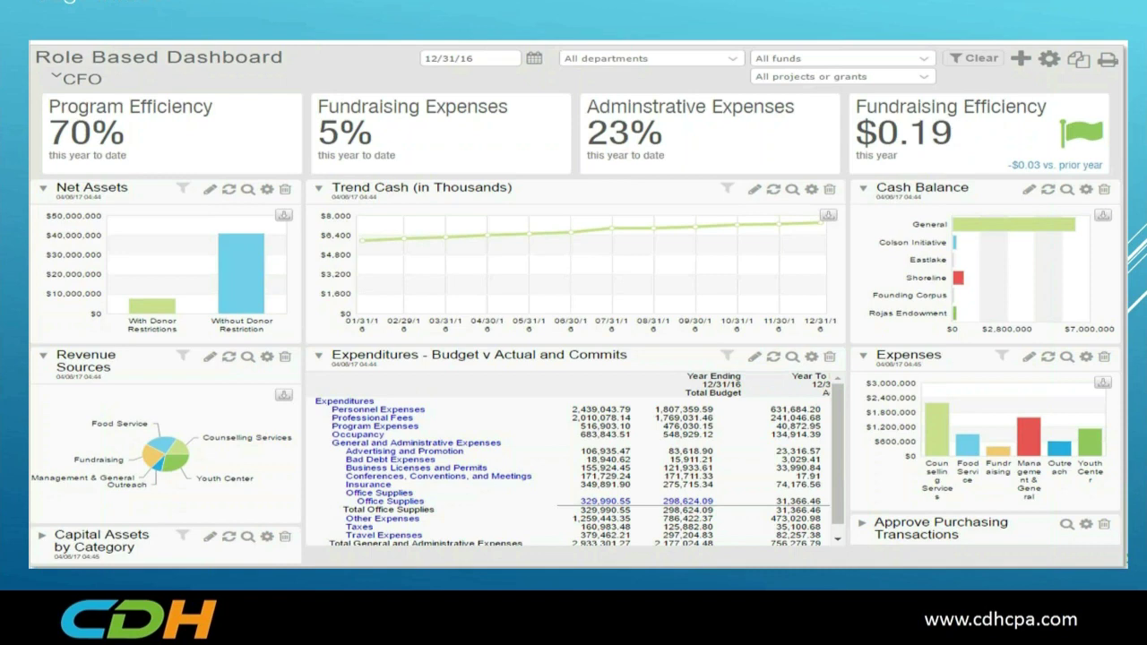
left_click(913, 484)
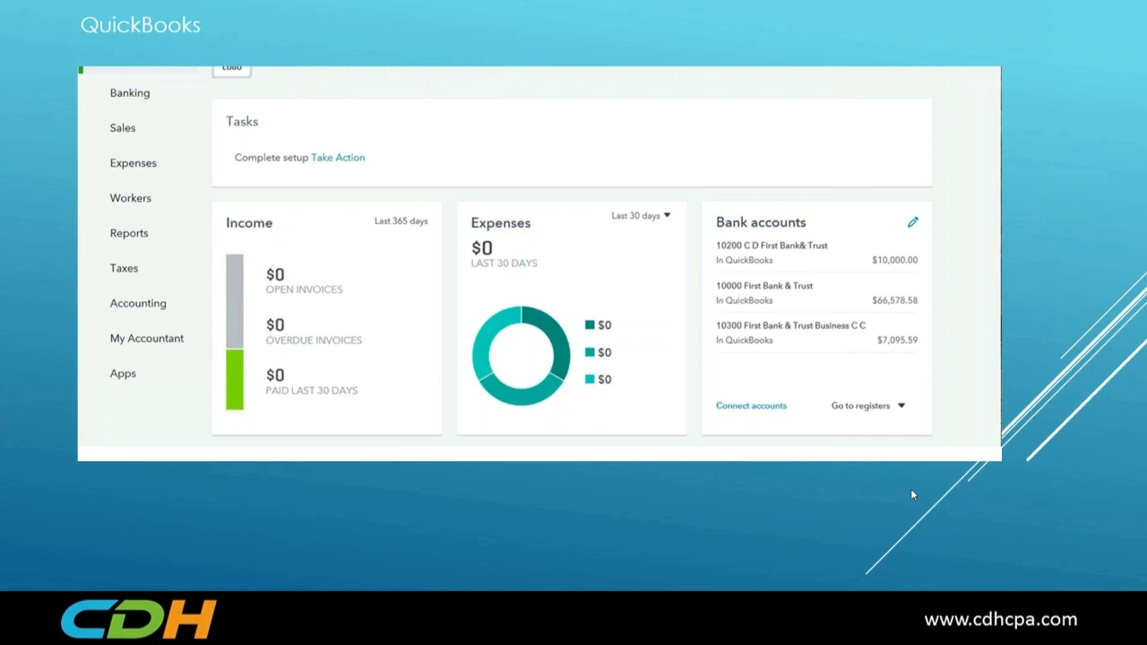
left_click(911, 489)
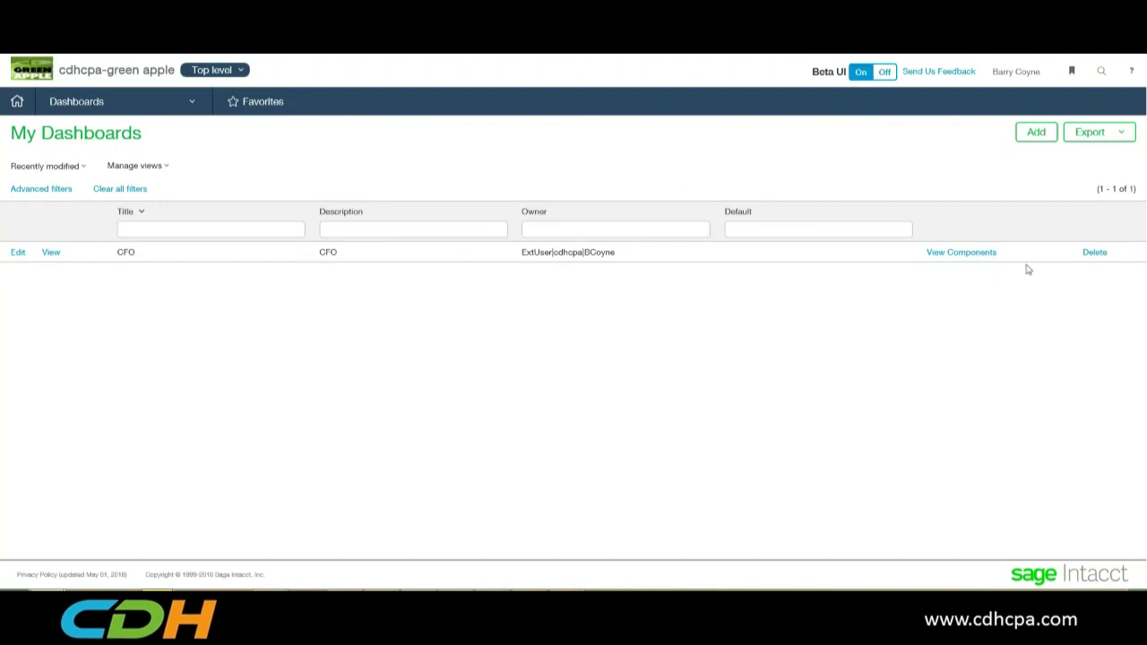
- Create a new dashboard titled Controller, mark it as the default, and save it
left_click(124, 102)
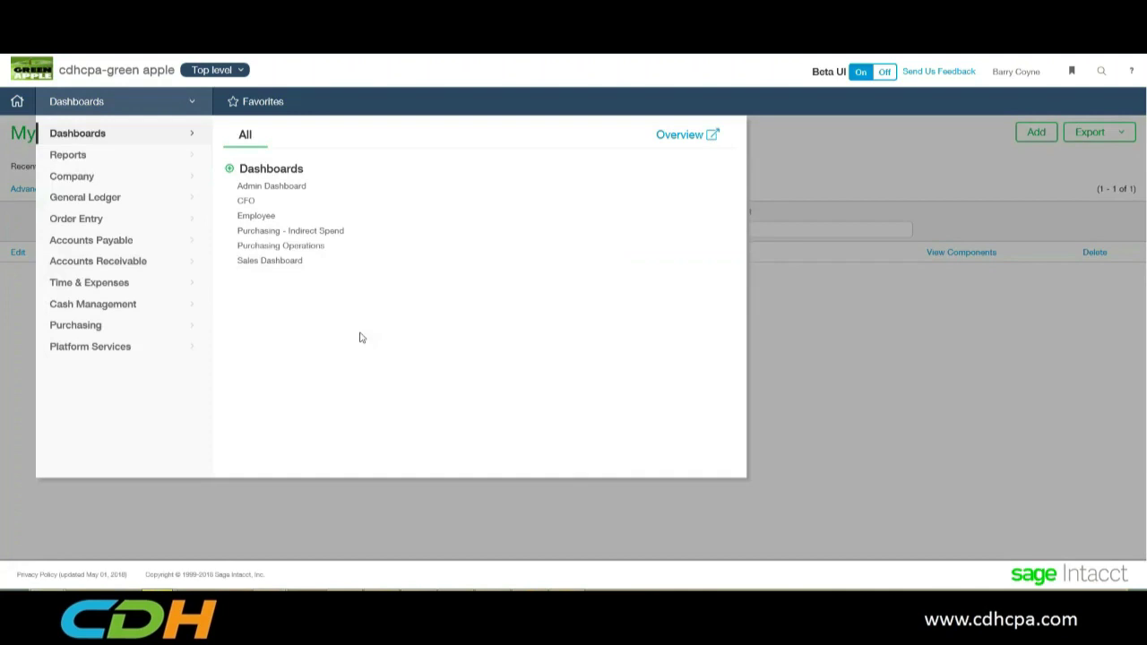
left_click(231, 171)
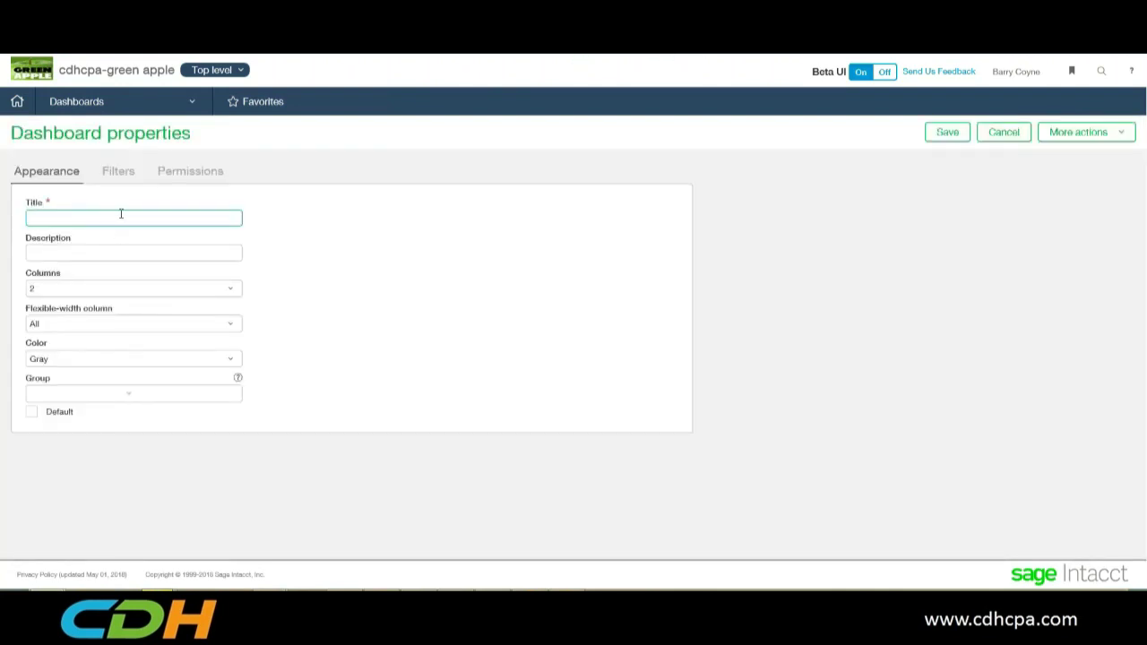
type("Controller")
left_click(30, 413)
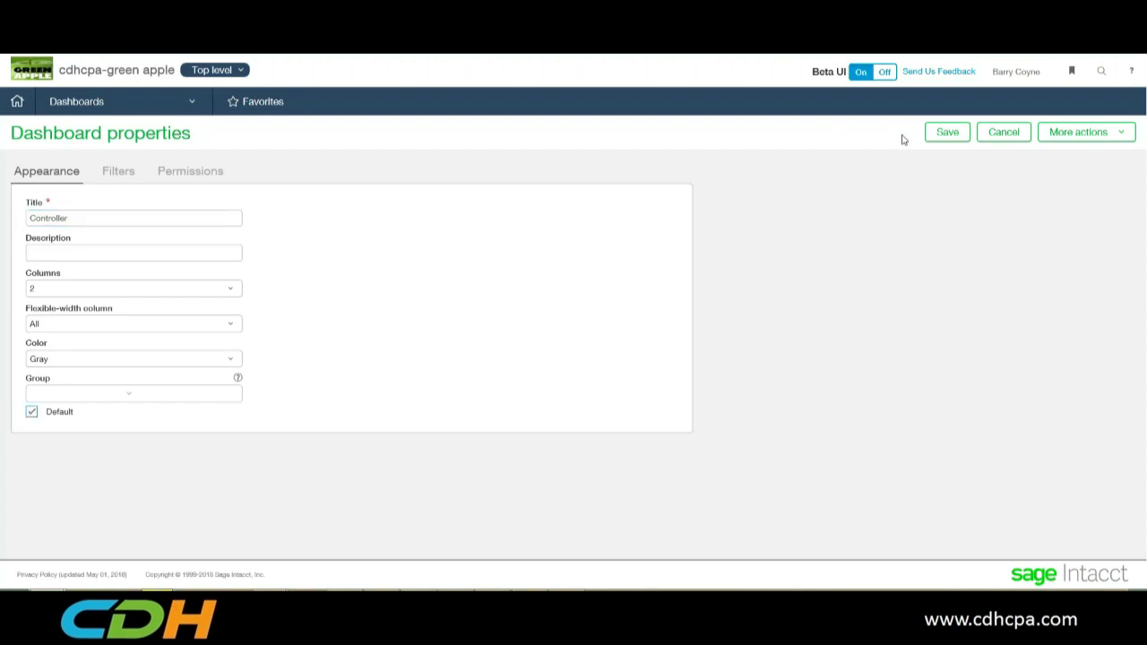
left_click(947, 134)
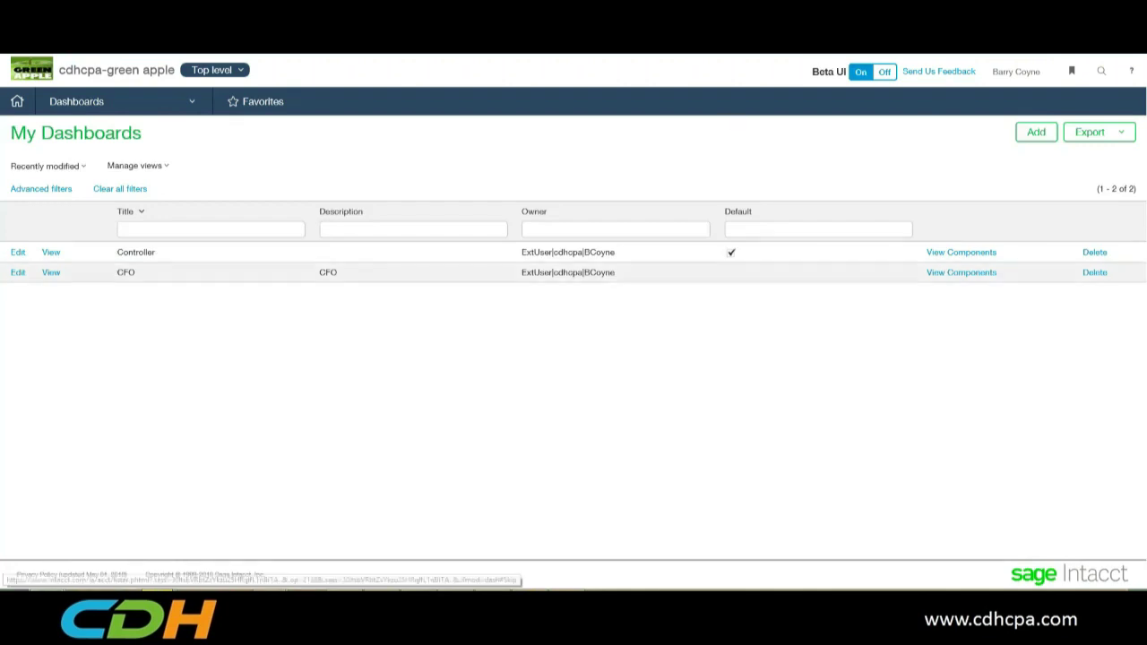
- Add a performance card titled Cash to the Controller dashboard, using the account group Cash, End of Period for Cash Flow
left_click(952, 254)
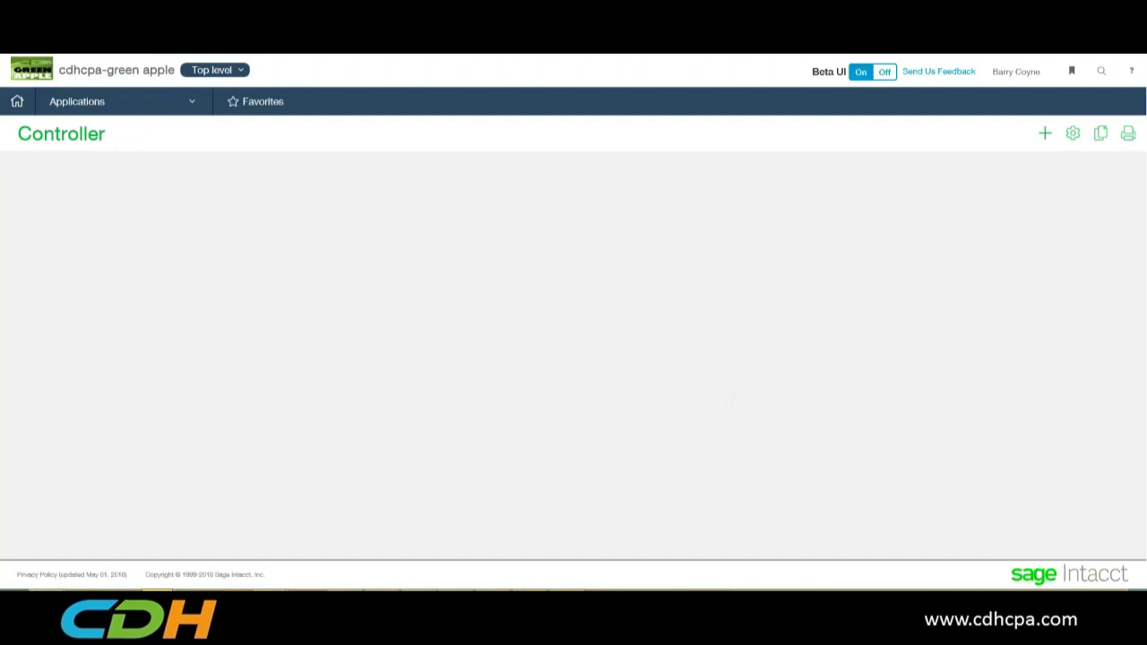
left_click(1045, 134)
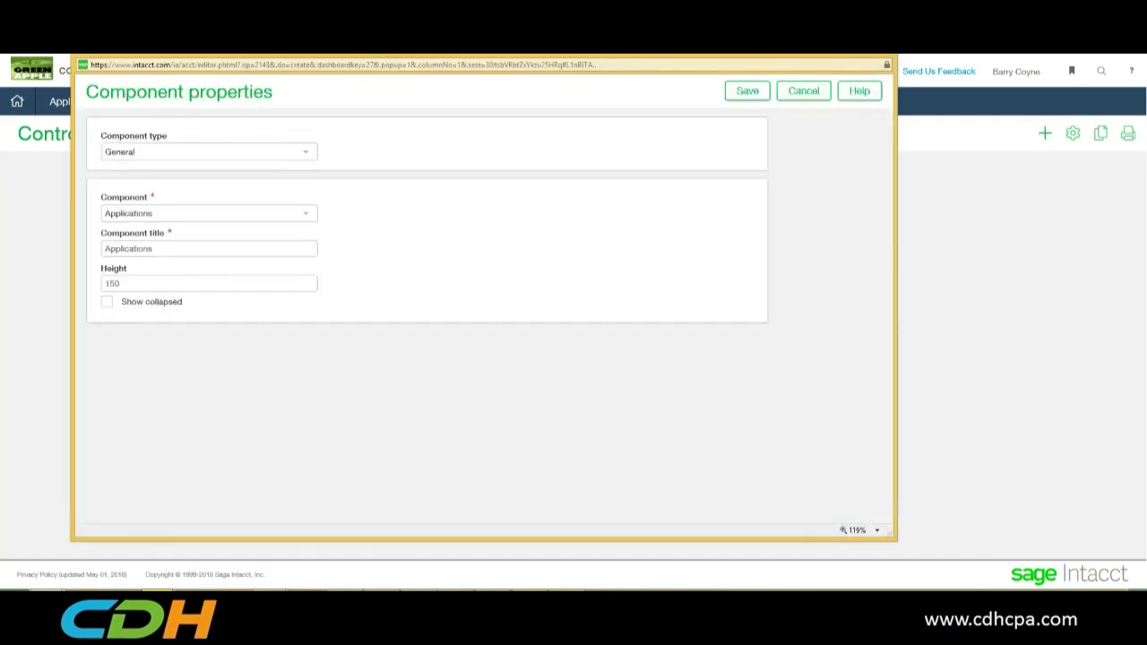
left_click(256, 160)
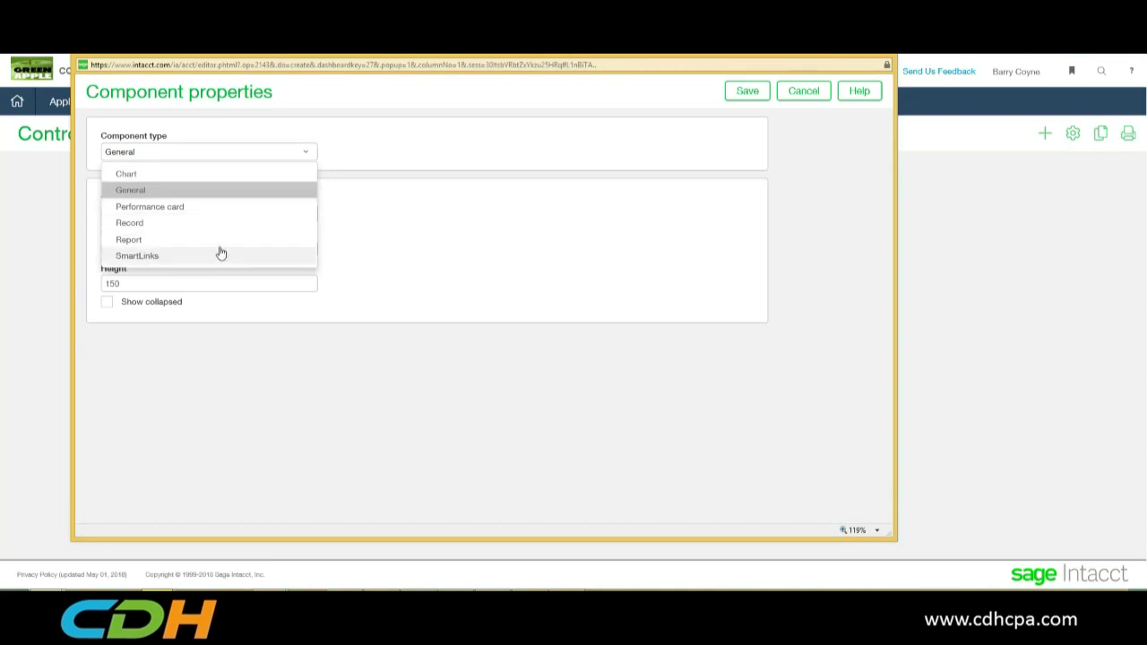
left_click(151, 207)
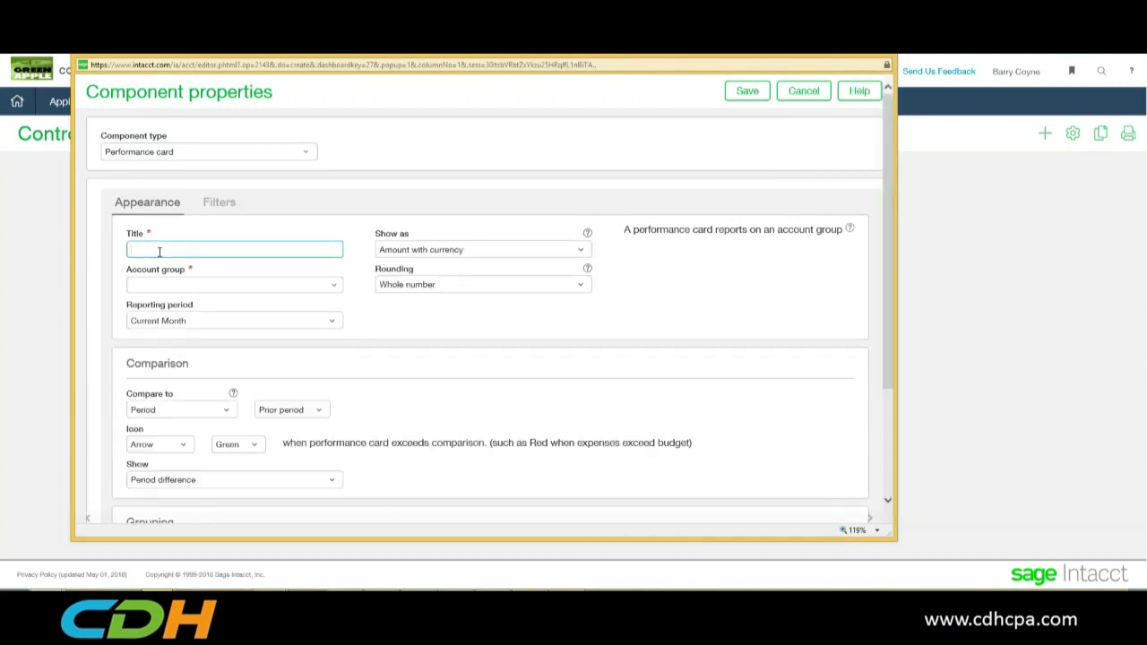
type("Cash")
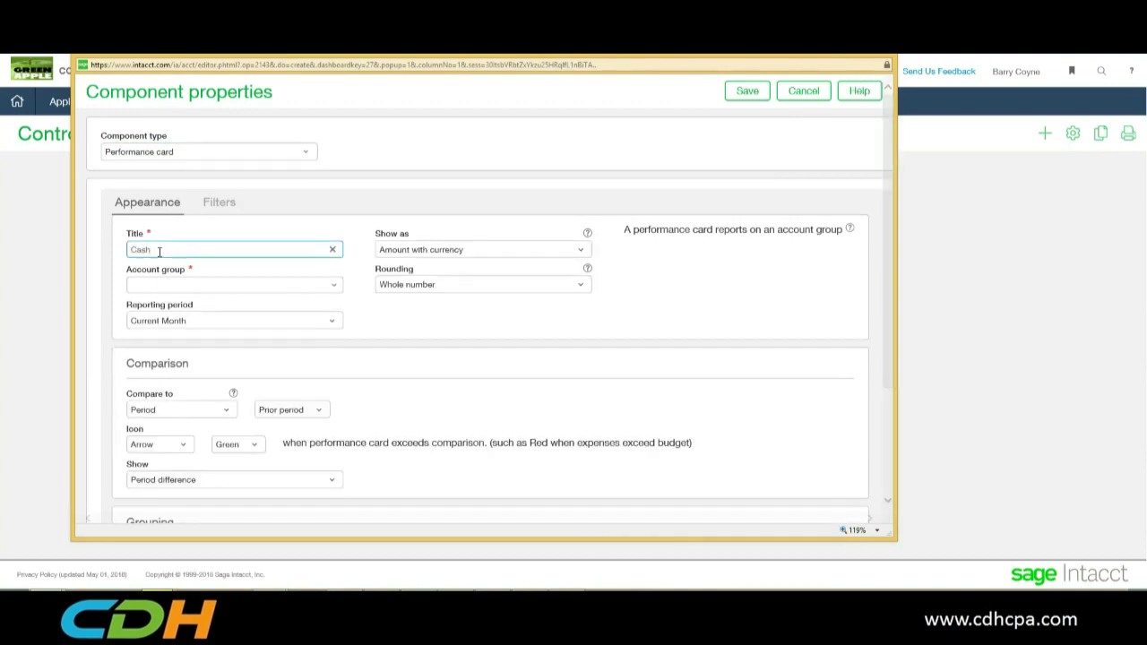
left_click(202, 285)
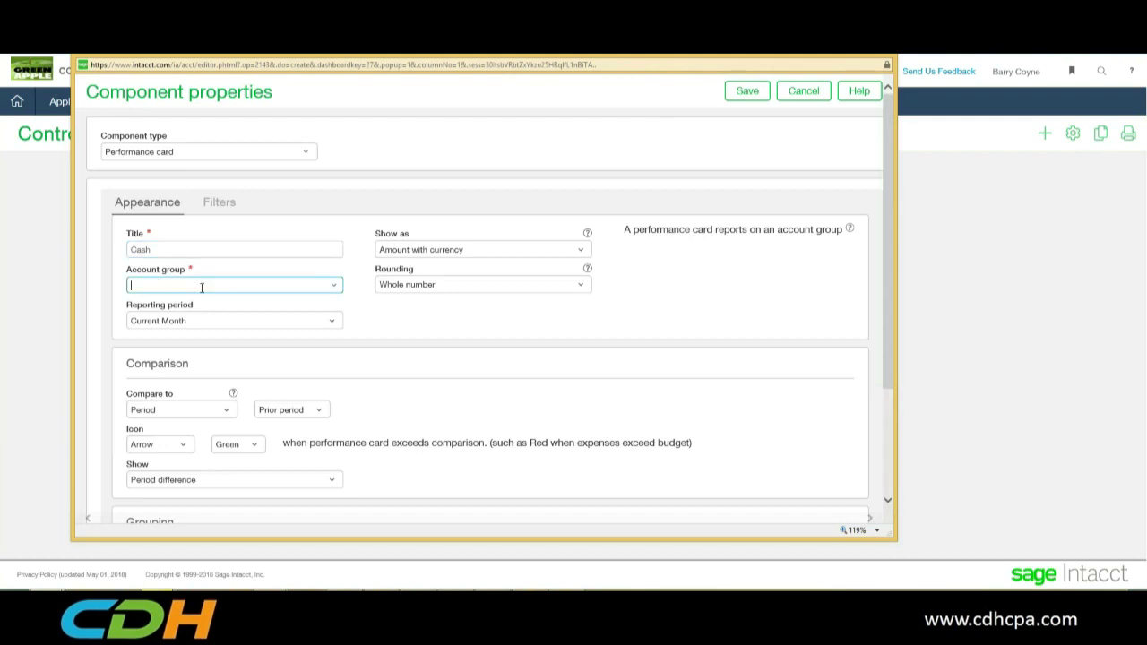
left_click(335, 288)
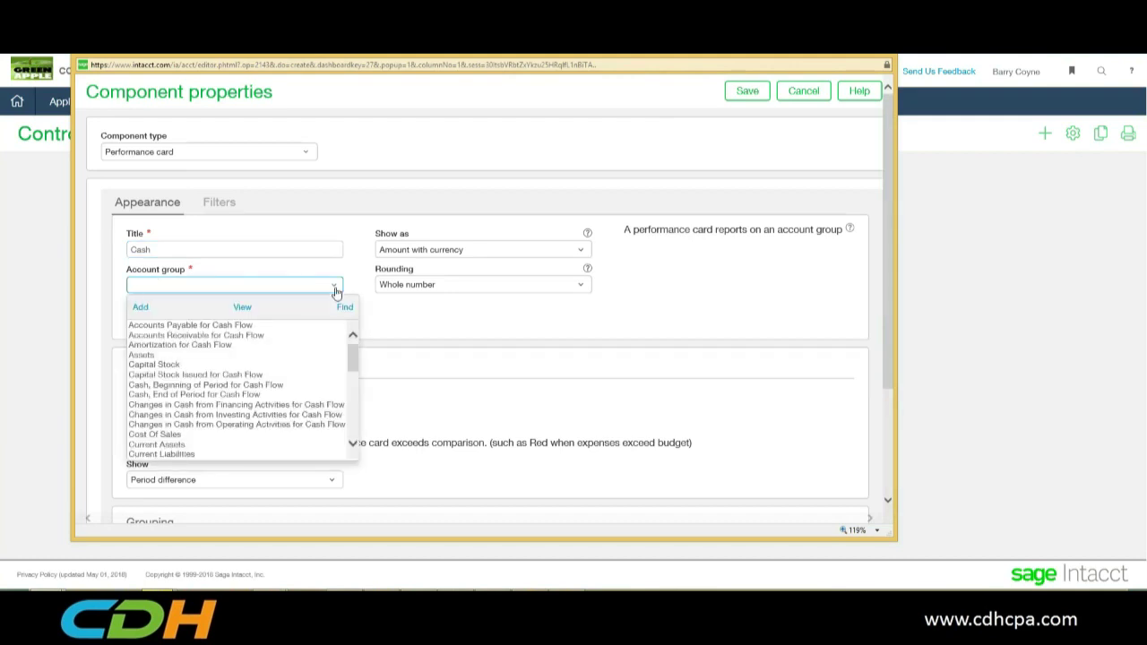
left_click(235, 396)
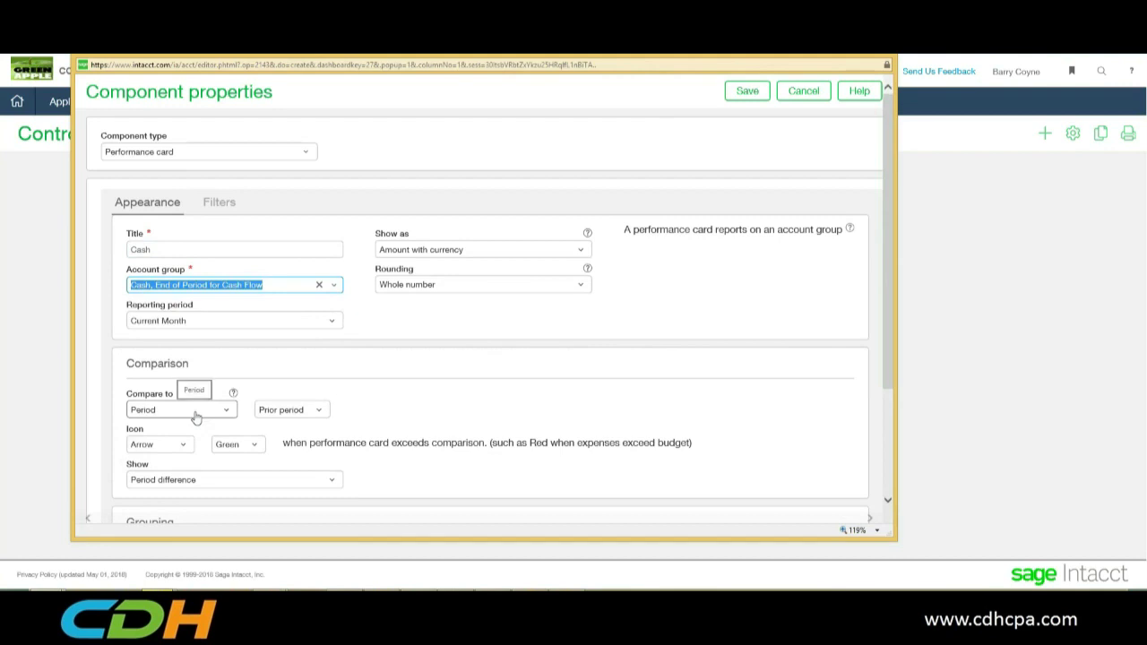
left_click(739, 92)
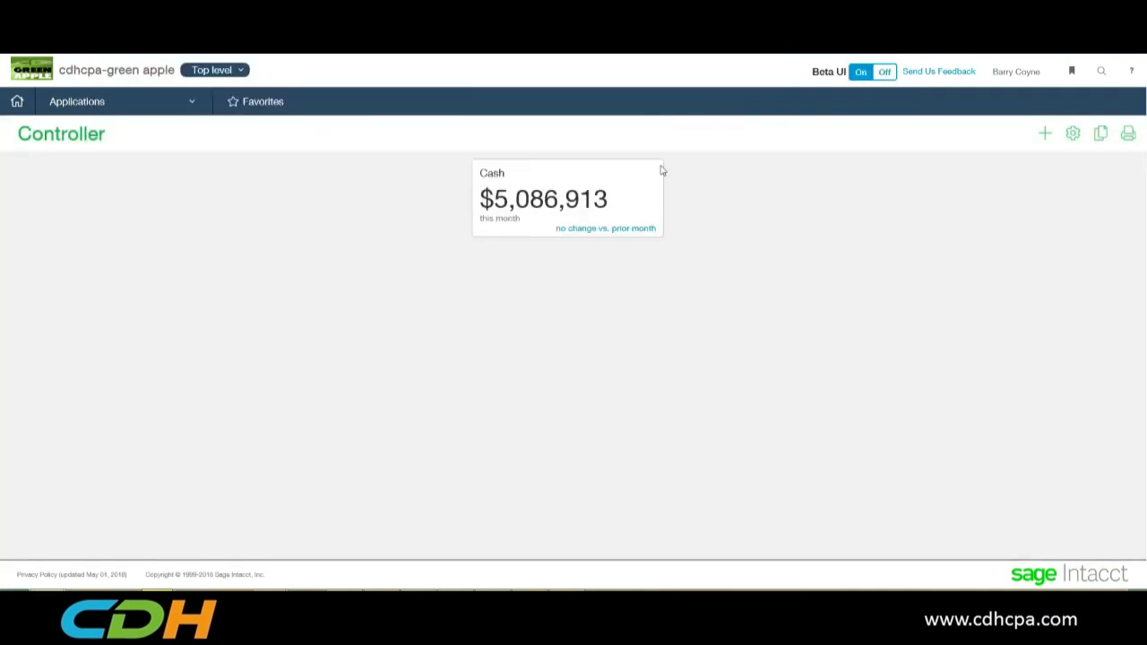
- Add a report component to the Controller dashboard showing the financial report Financials -- Income Statement
mouse_move(590, 216)
left_click(1045, 136)
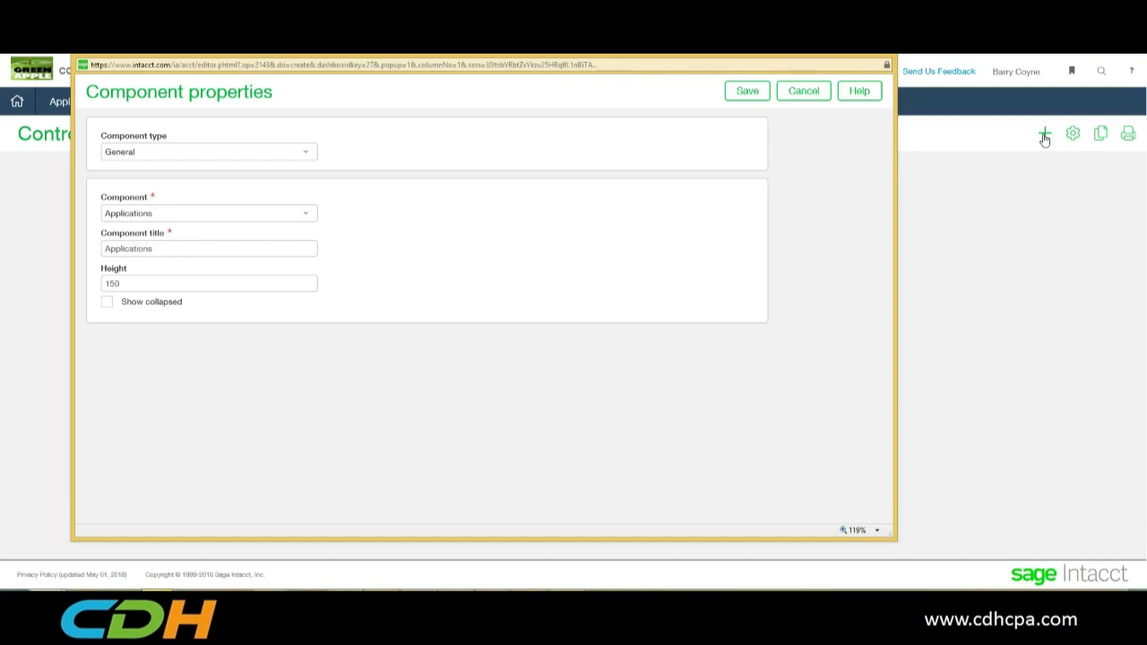
left_click(292, 154)
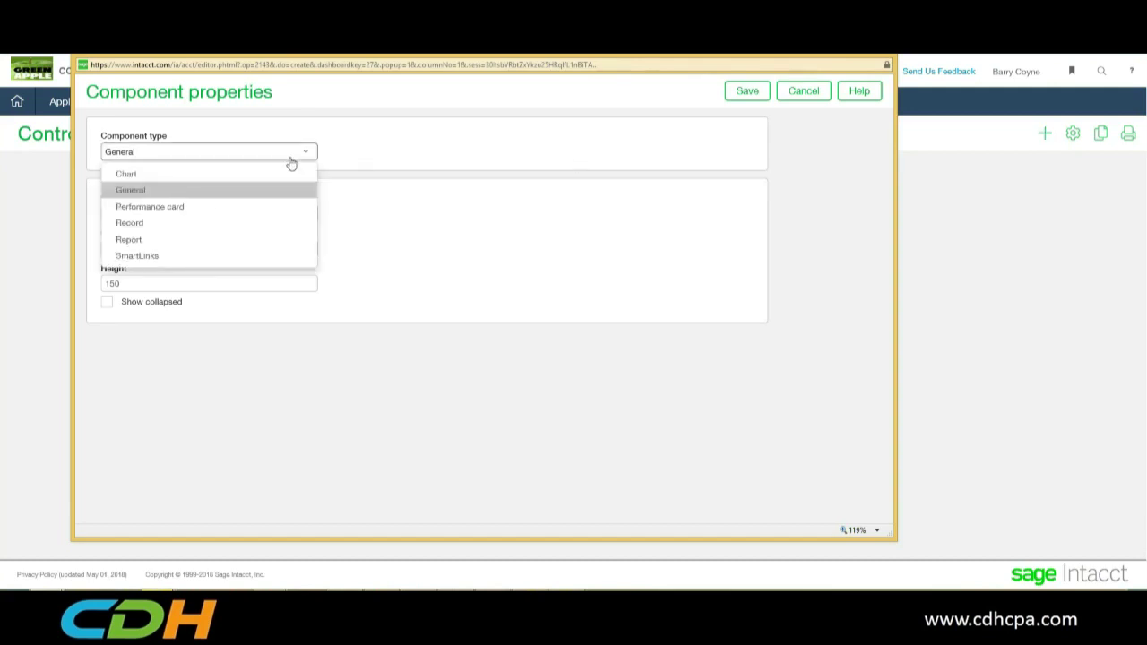
left_click(179, 240)
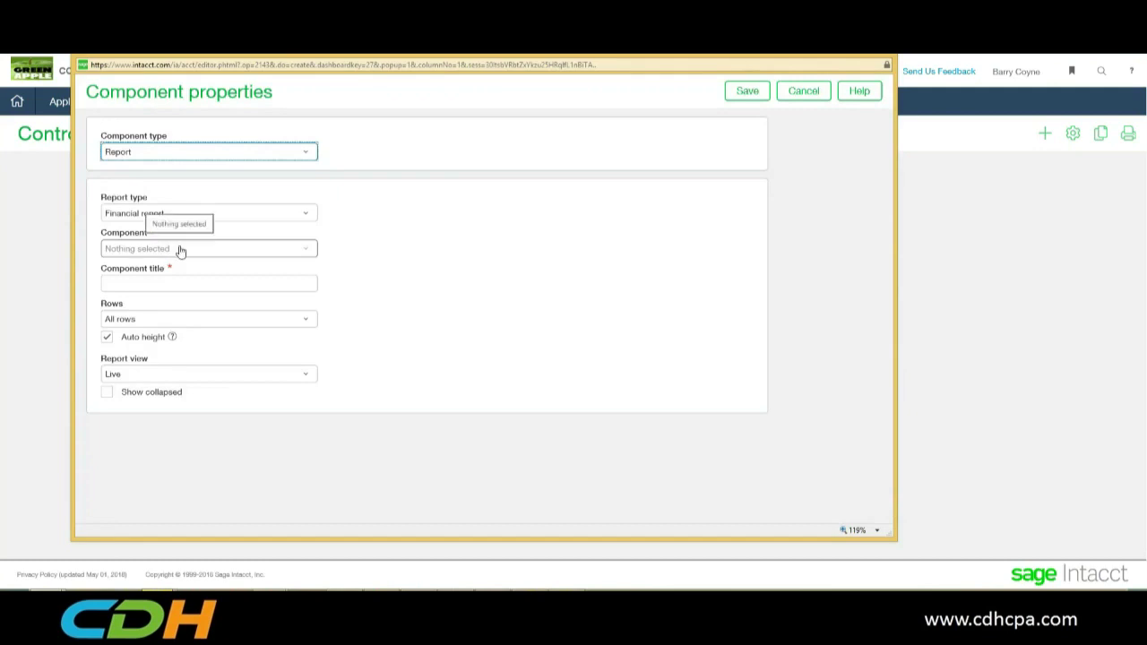
left_click(229, 255)
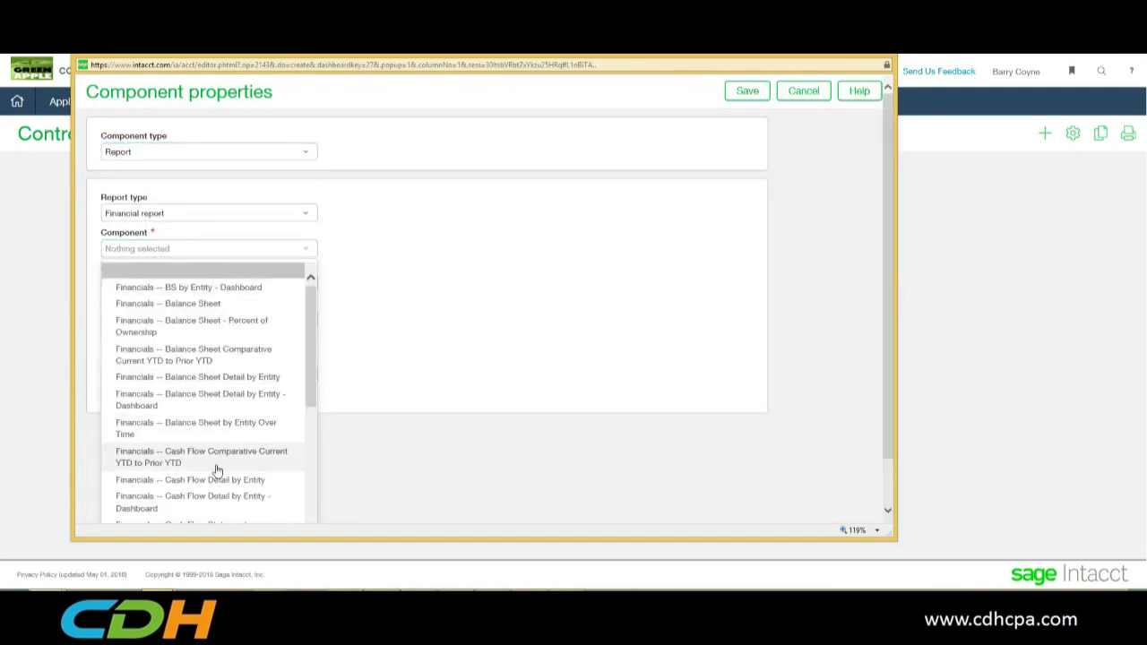
scroll(217, 470, "down", 1)
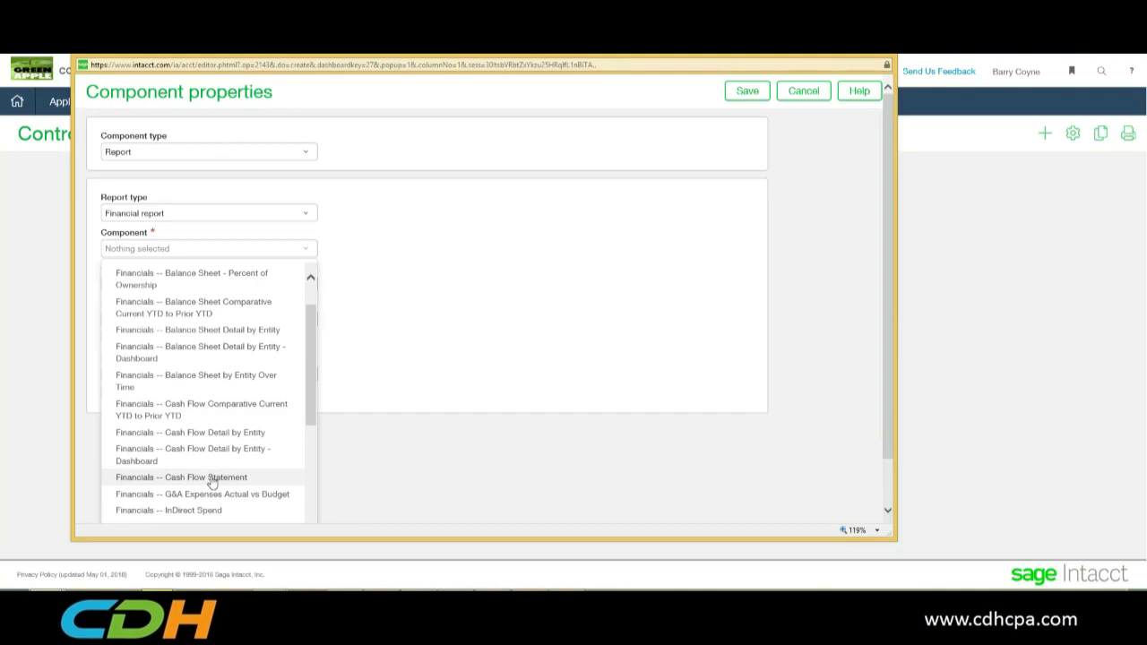
scroll(212, 482, "down", 1)
left_click(218, 479)
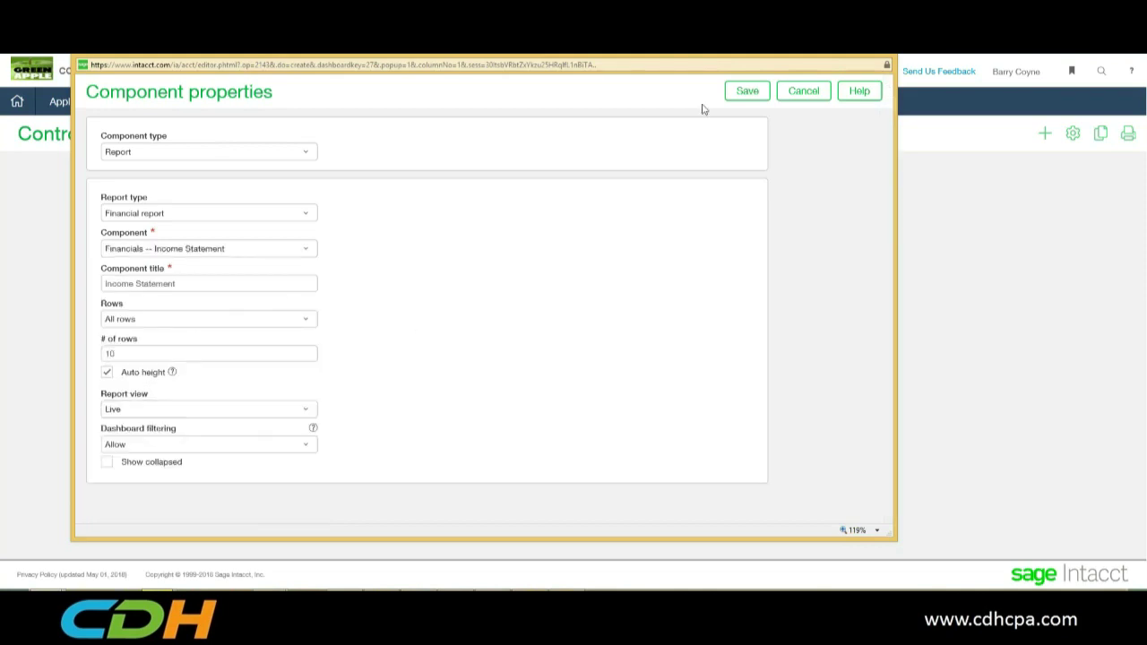
left_click(748, 90)
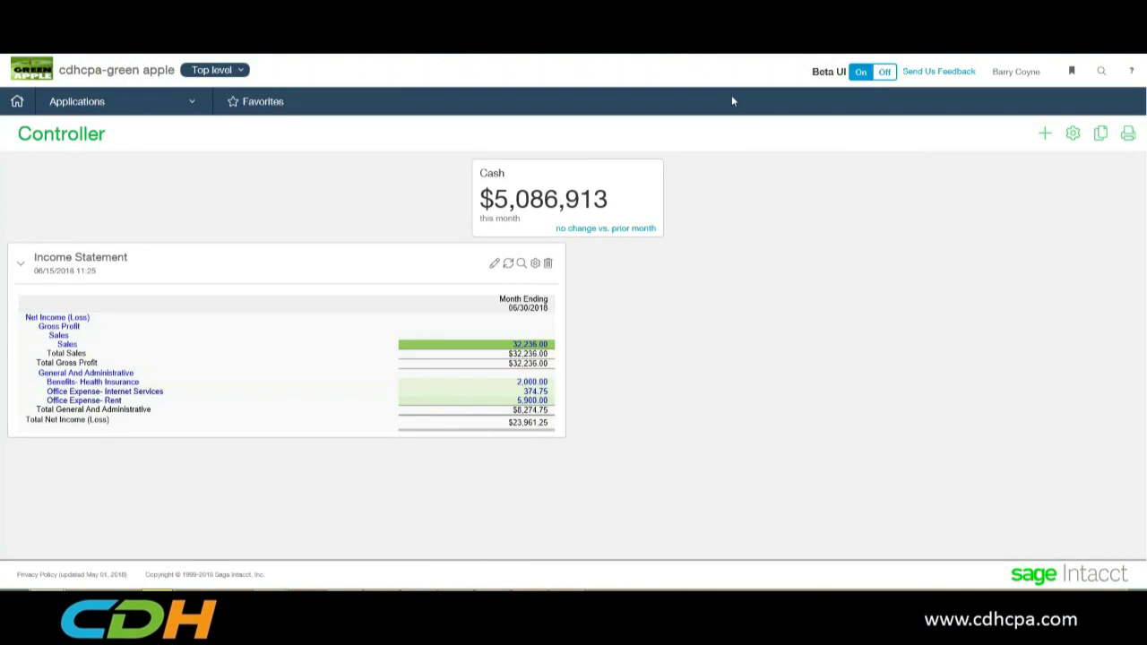
- Add a chart component to the Controller dashboard showing the financial chart Financials -- Sales by Franchise
left_click(1044, 136)
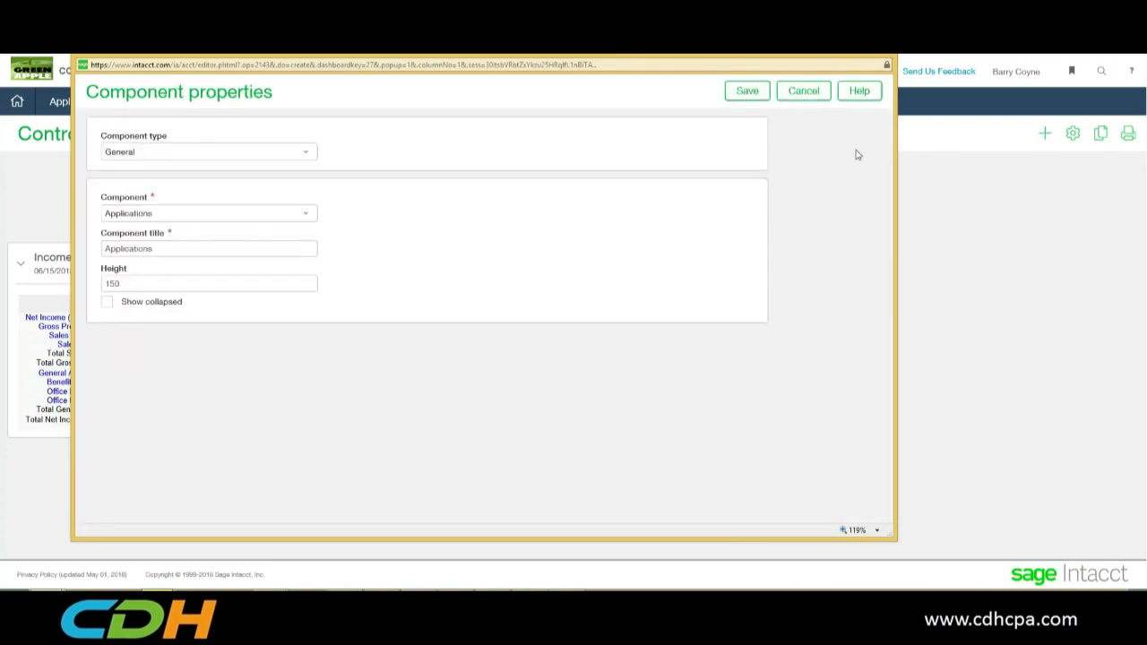
left_click(277, 153)
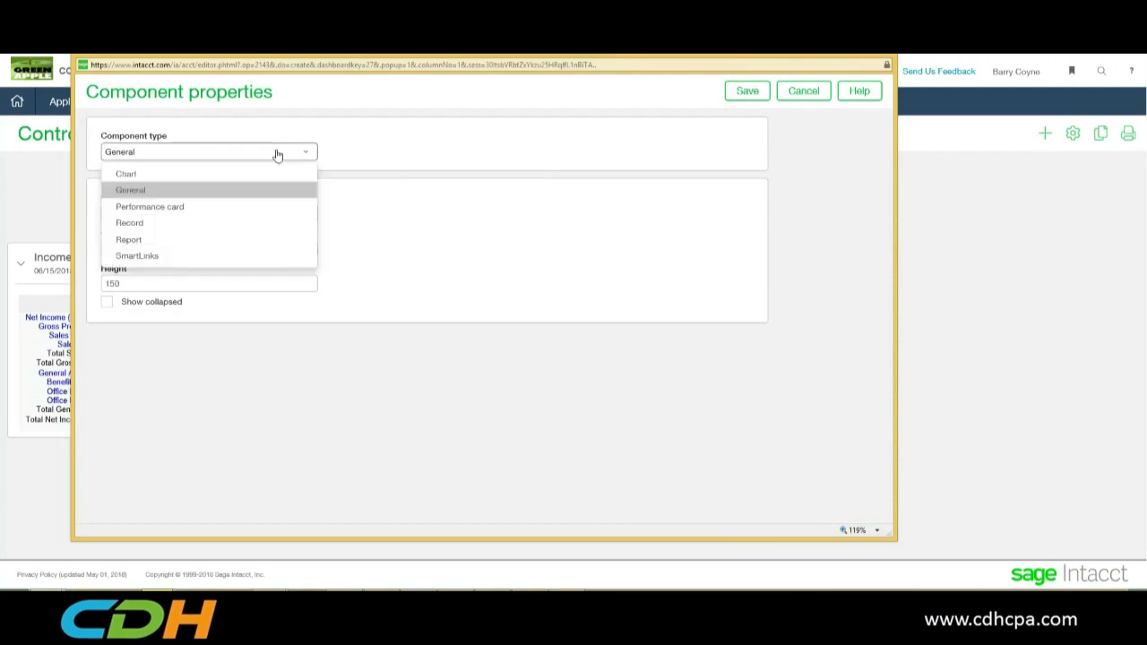
left_click(218, 173)
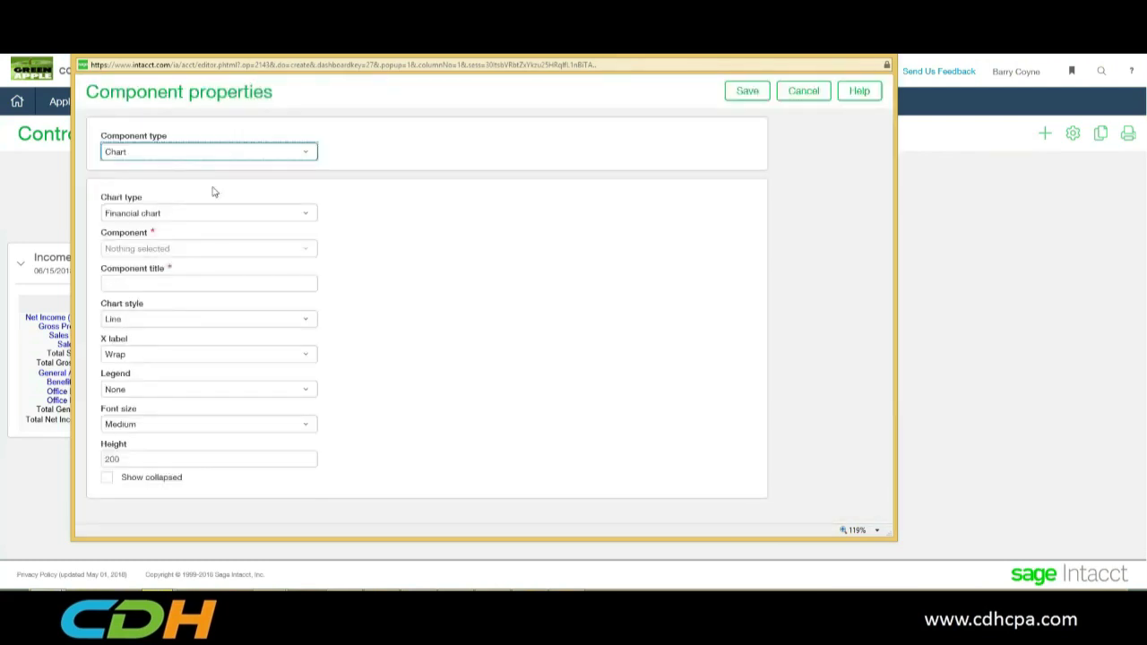
left_click(283, 251)
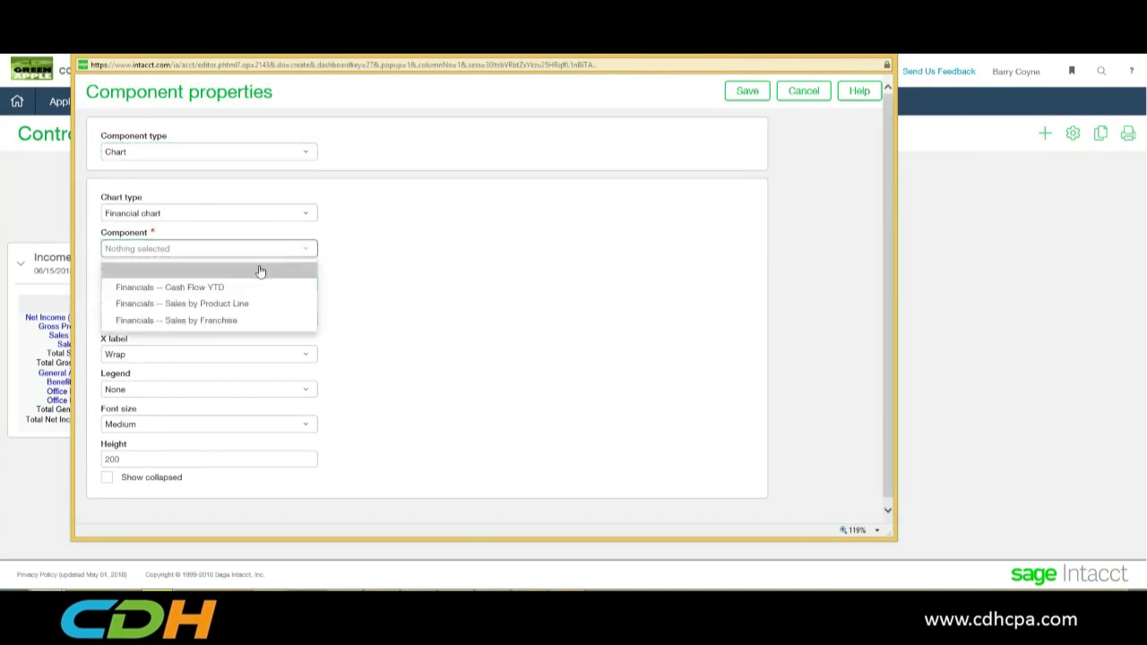
left_click(226, 322)
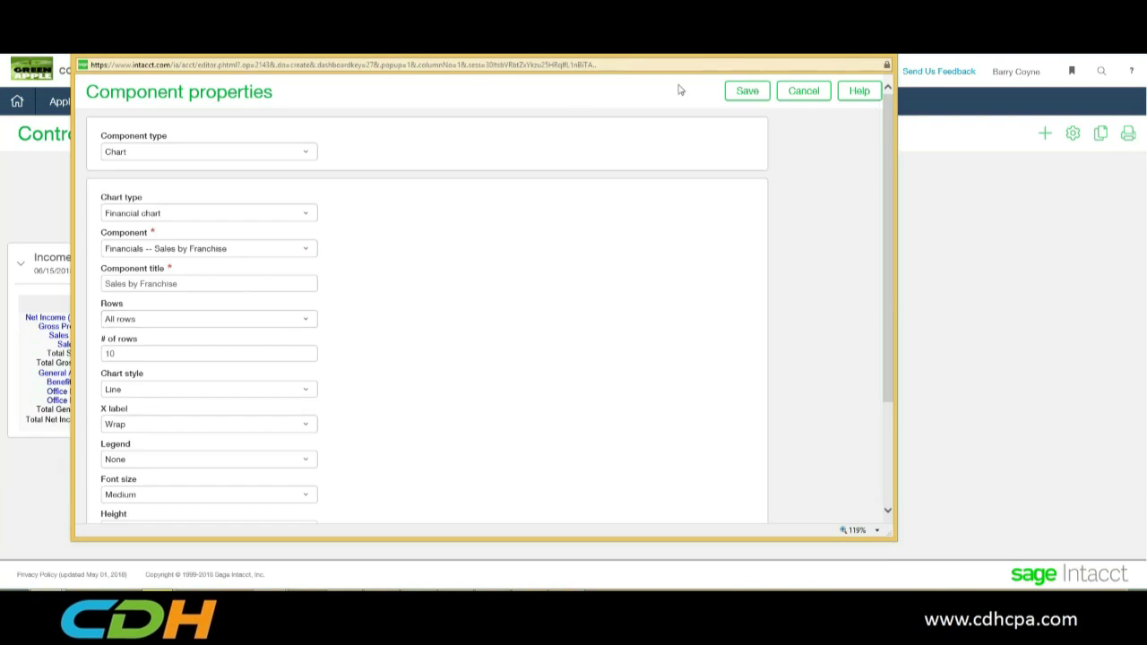
left_click(737, 93)
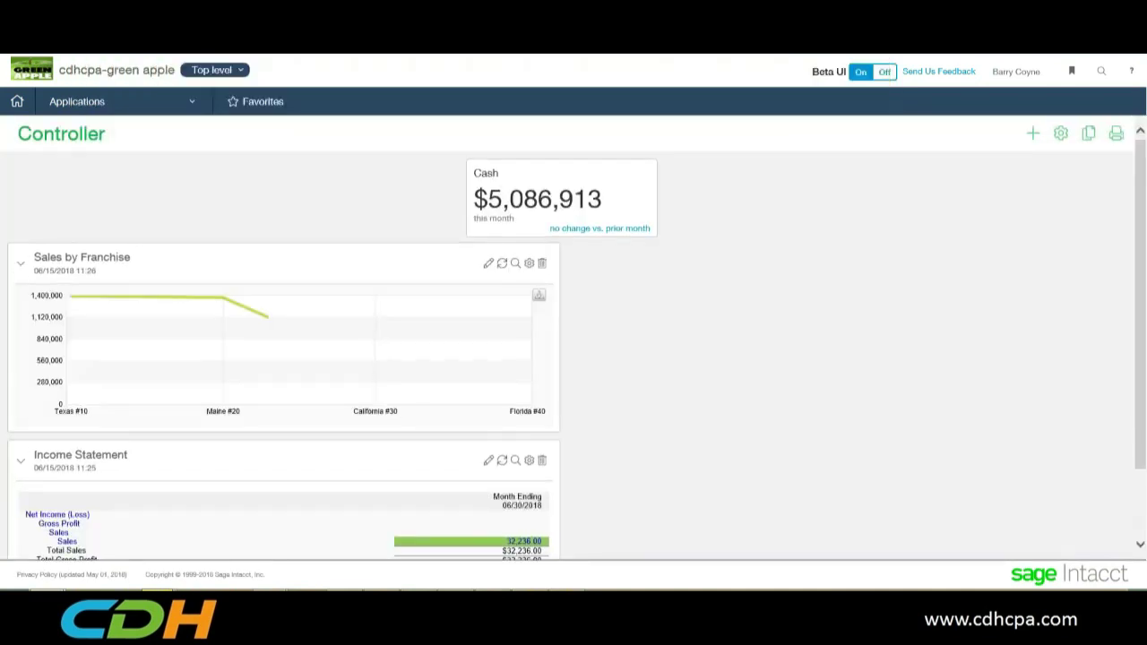
- Move the Sales by Franchise chart below the Income Statement report and back above it
mouse_move(565, 199)
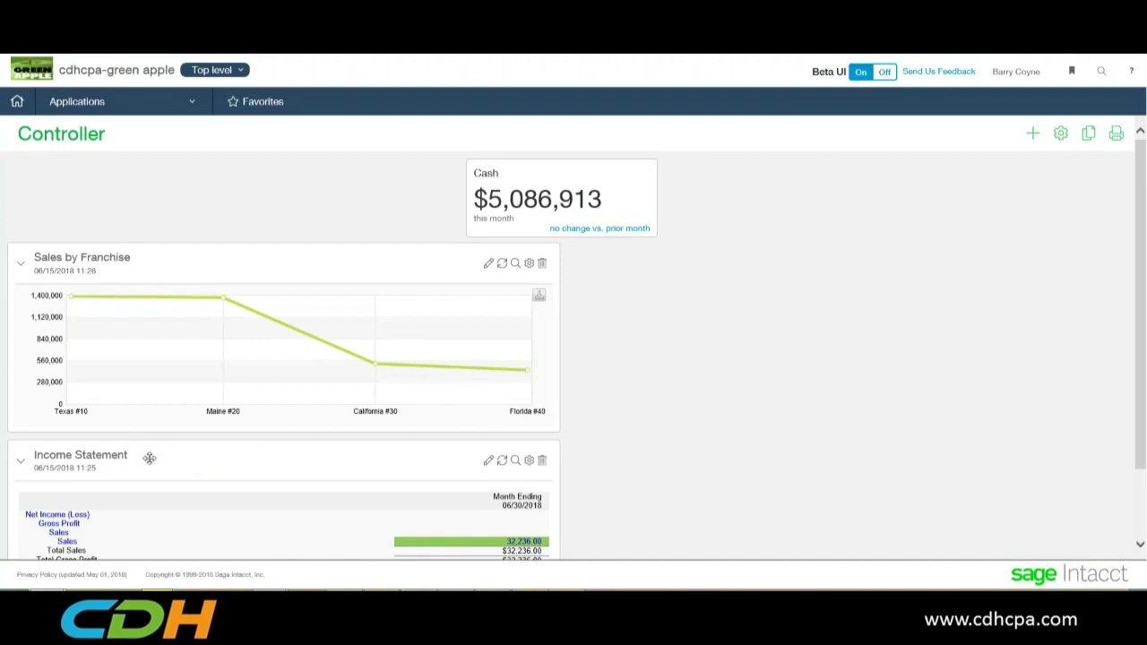
left_click_drag(145, 439, 176, 435)
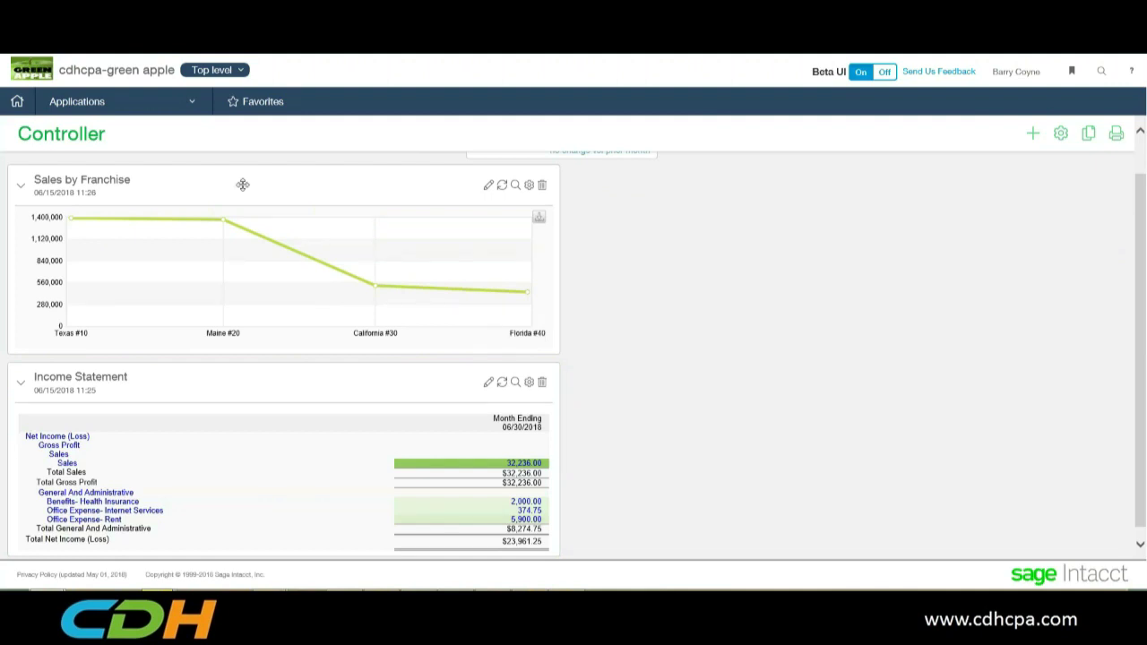
left_click_drag(241, 192, 241, 396)
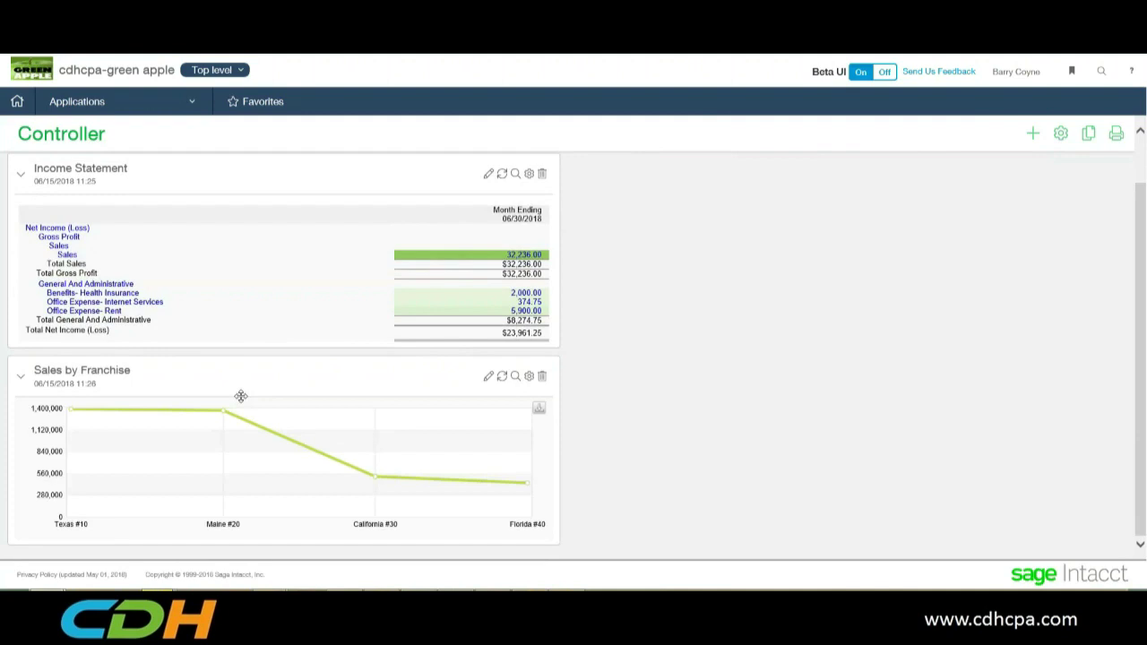
left_click_drag(239, 395, 231, 181)
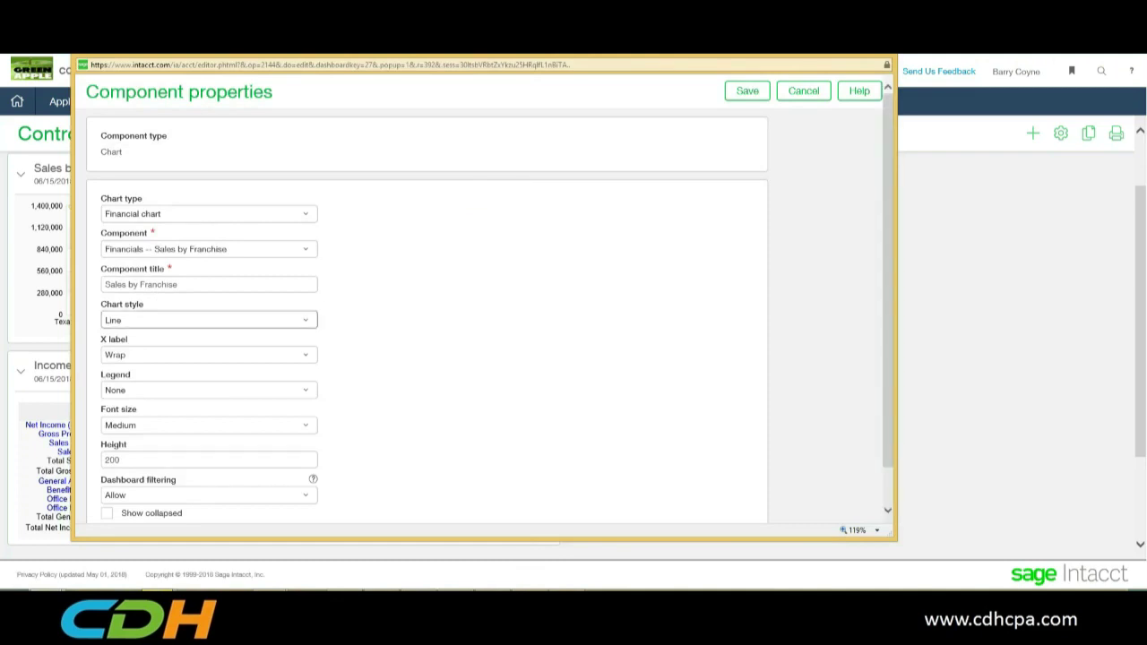
- Set the Sales by Franchise component's chart style to Column and save the change
left_click(275, 329)
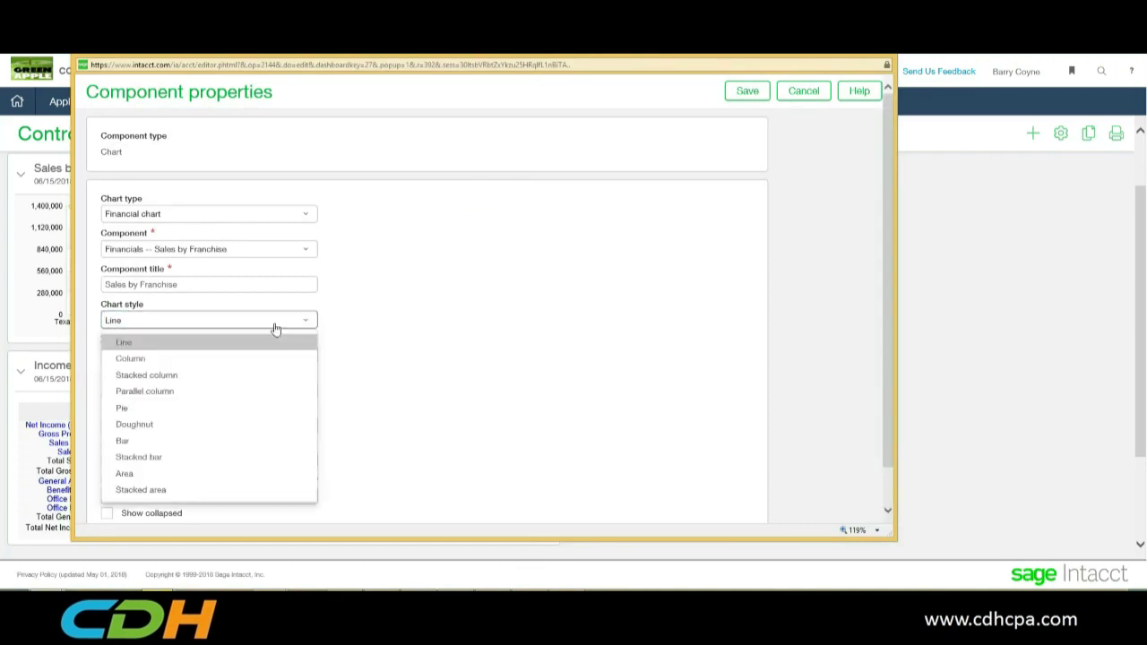
left_click(152, 361)
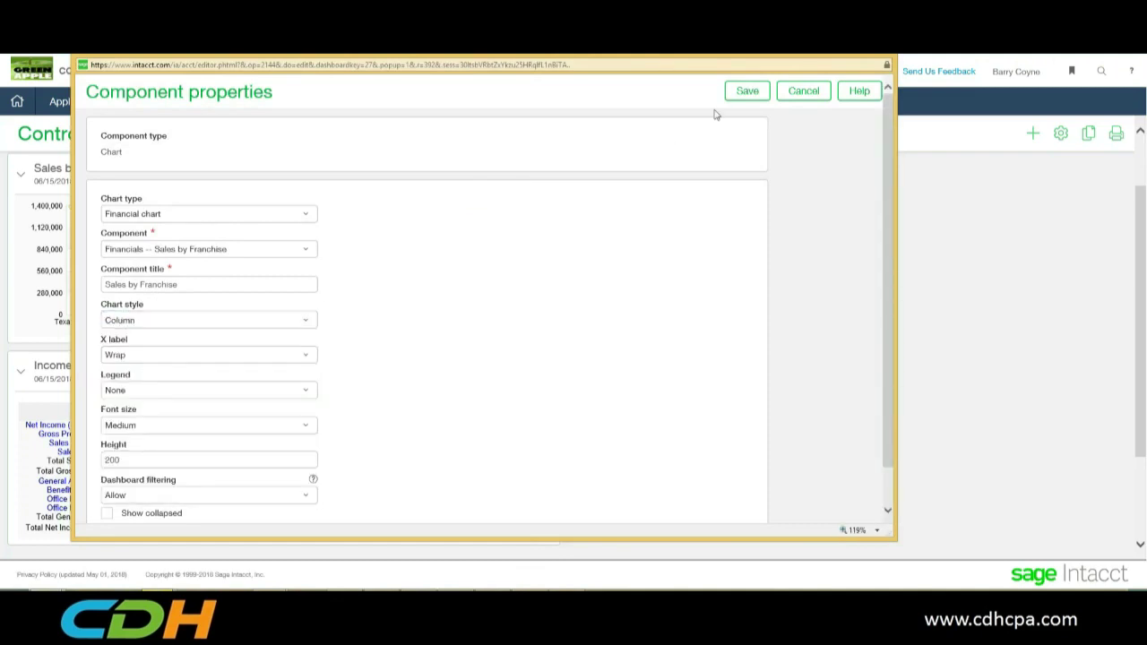
left_click(744, 93)
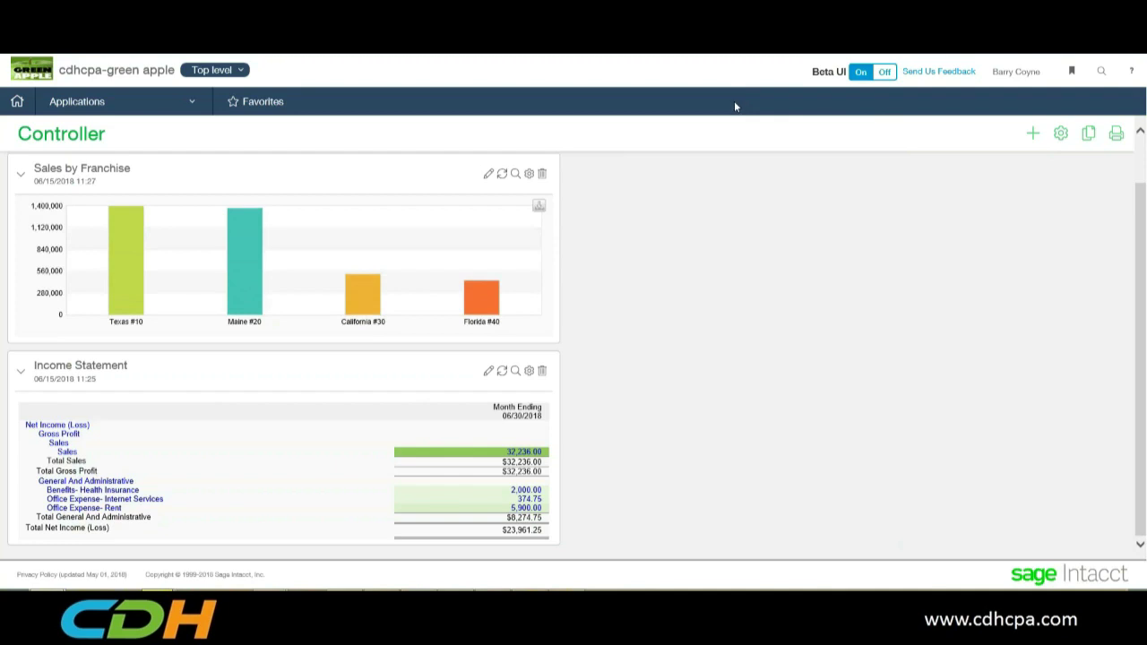
- Open the Income Statement report for editing and set its General And Administrative row to always display
left_click(489, 373)
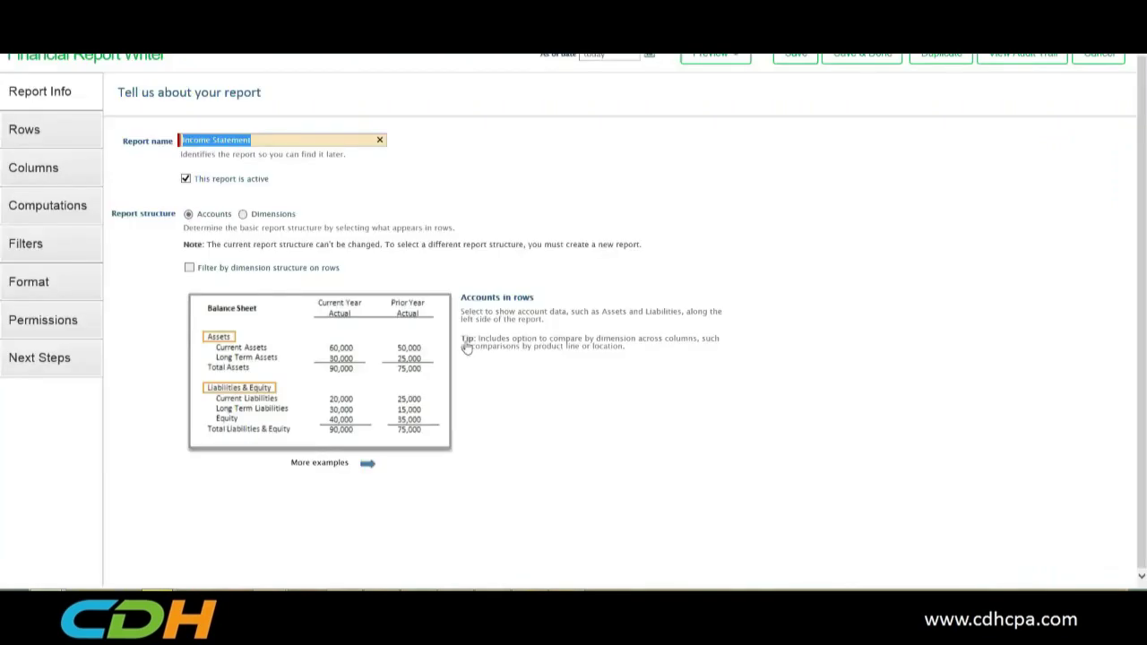
left_click(53, 132)
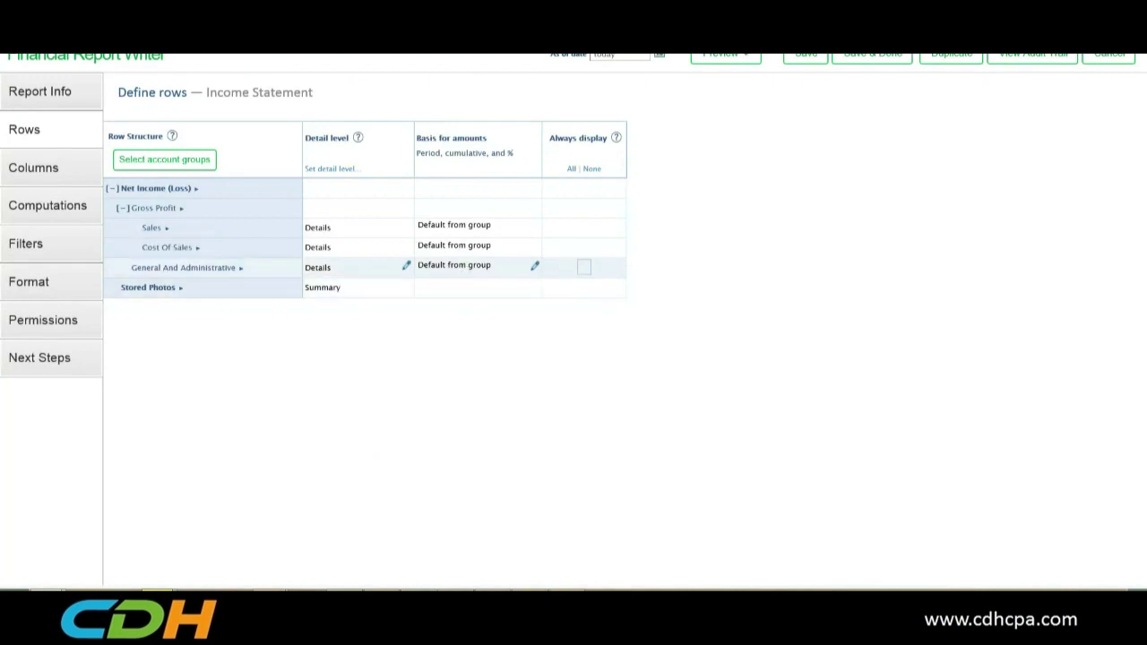
left_click(579, 269)
- Preview the Income Statement as a live HTML report and examine the General And Administrative account lines
left_click(727, 55)
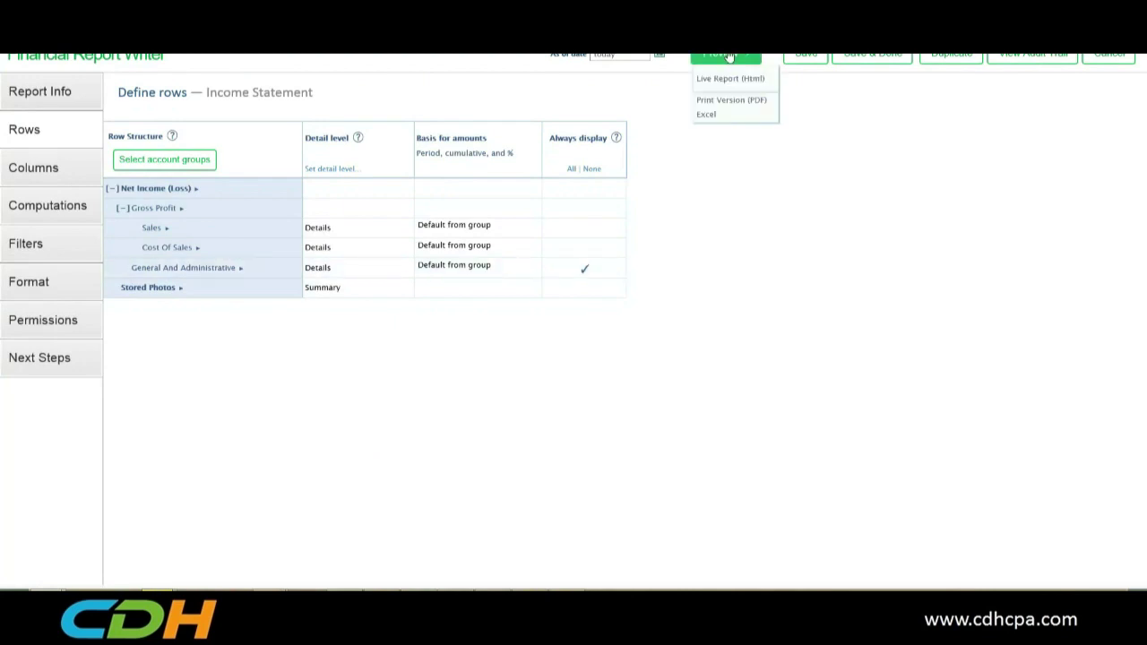
left_click(722, 79)
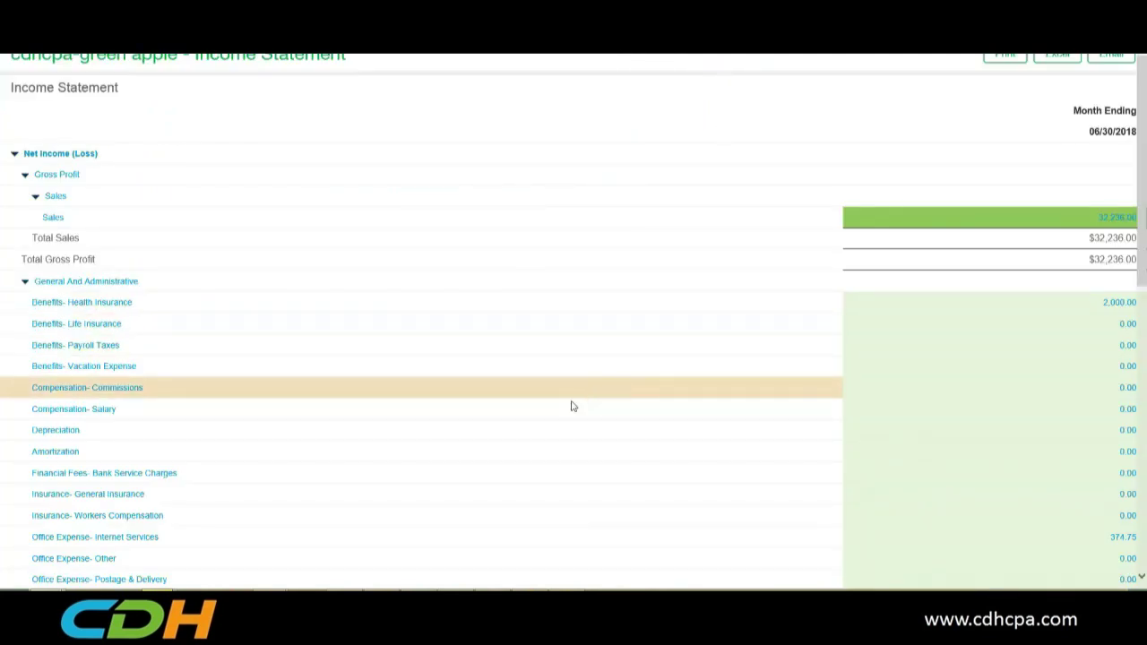
scroll(568, 409, "down", 1)
scroll(569, 409, "down", 3)
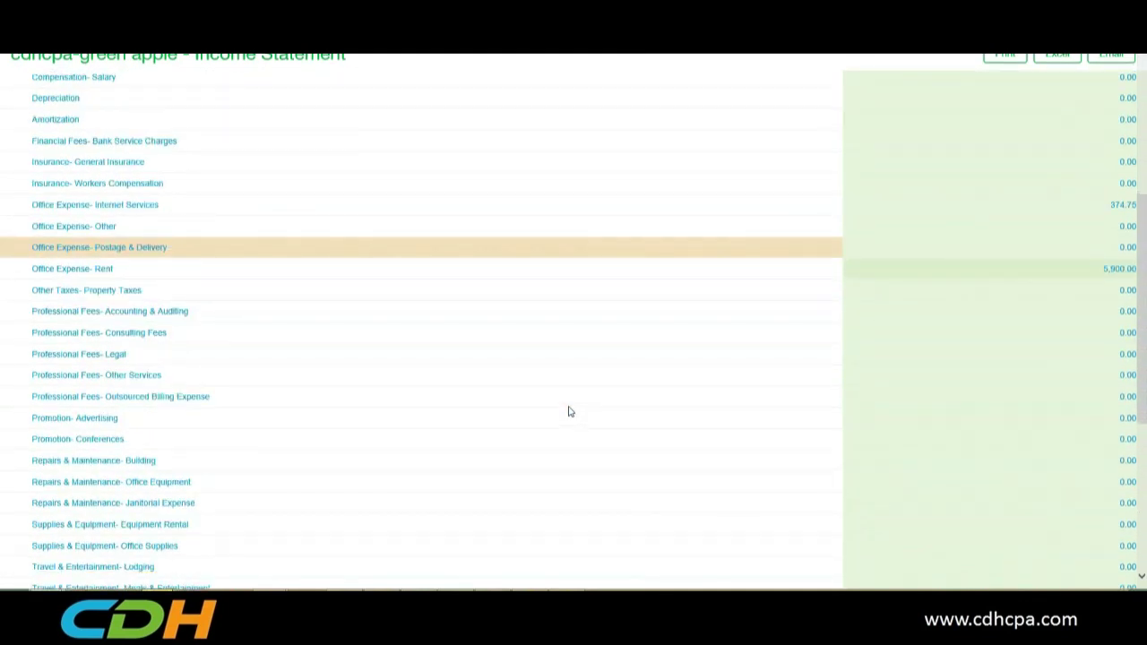
scroll(568, 411, "down", 2)
scroll(568, 412, "up", 4)
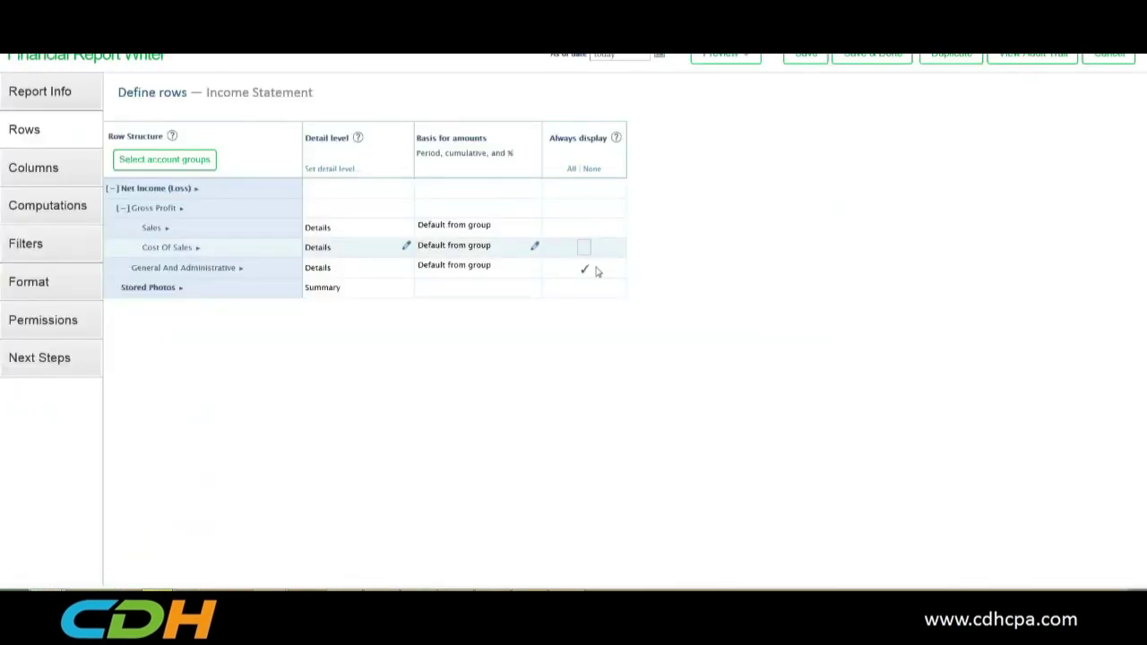
- Turn off Always display for the General And Administrative row and preview the Income Statement report again
left_click(584, 267)
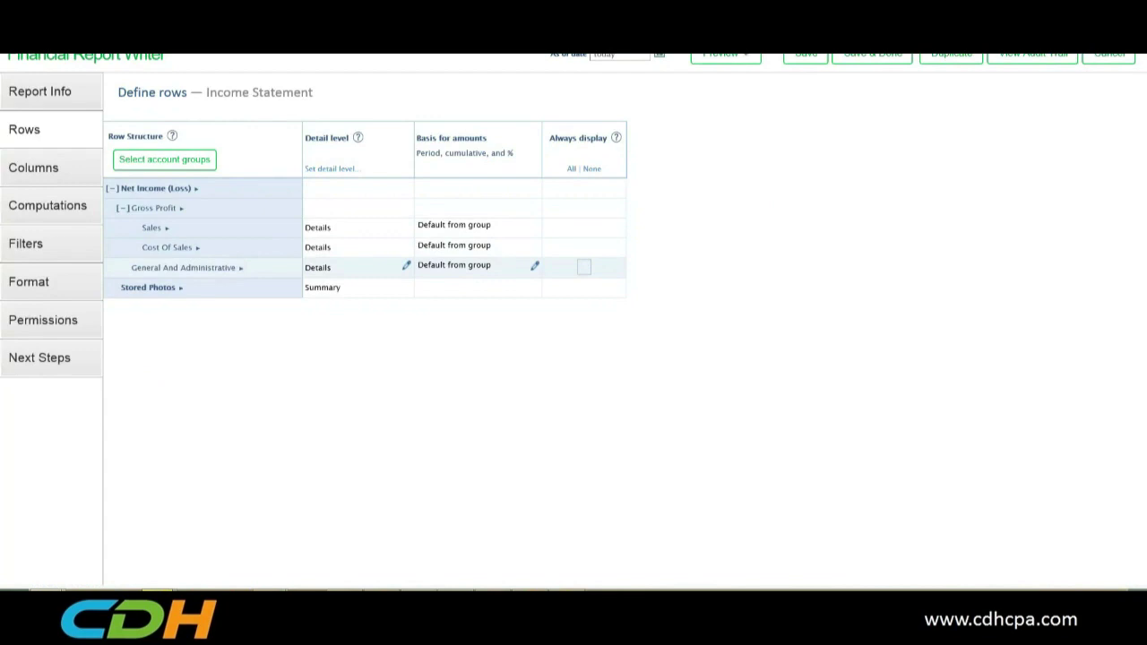
left_click(713, 59)
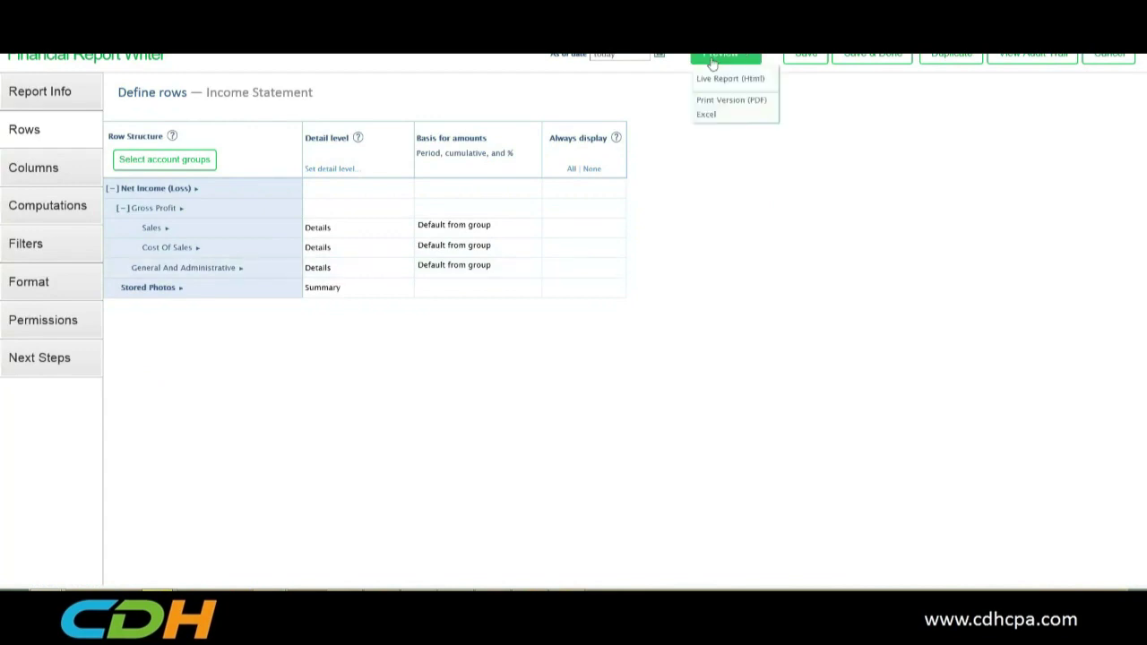